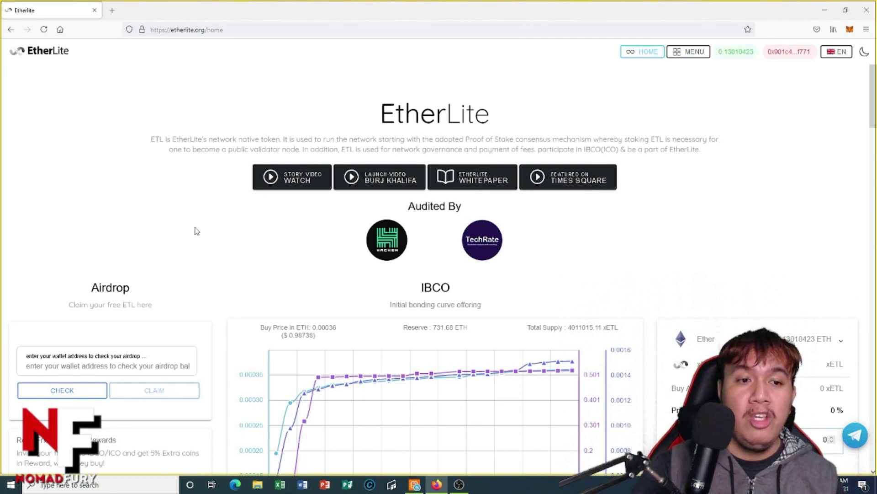
Set the staking calculator to 40000 ETL locked for 180 Days
scroll(195, 230, "down", 3)
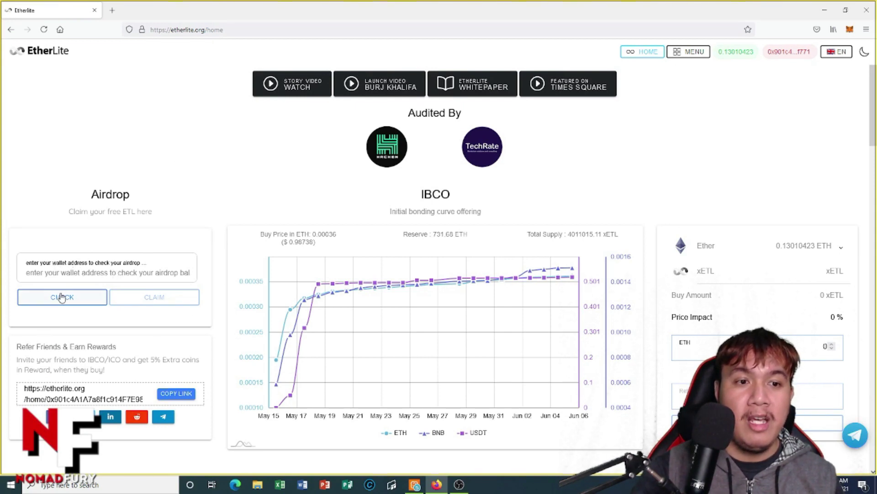
scroll(71, 301, "down", 3)
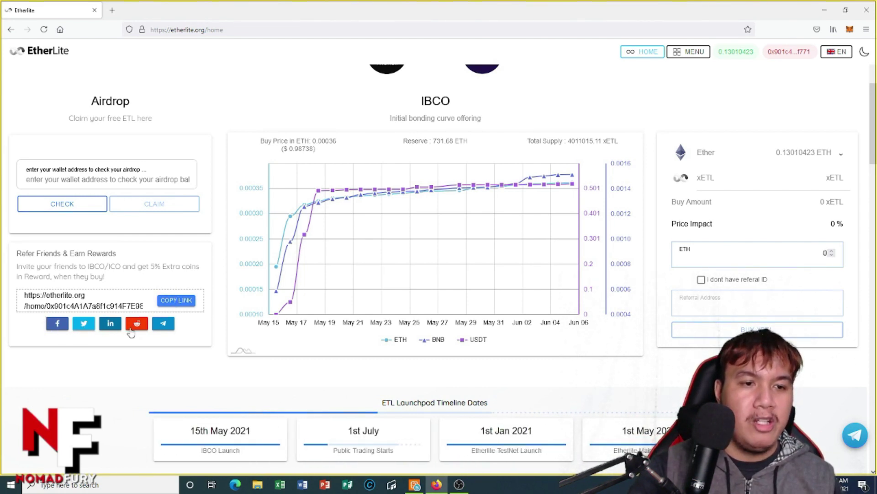
scroll(245, 137, "up", 4)
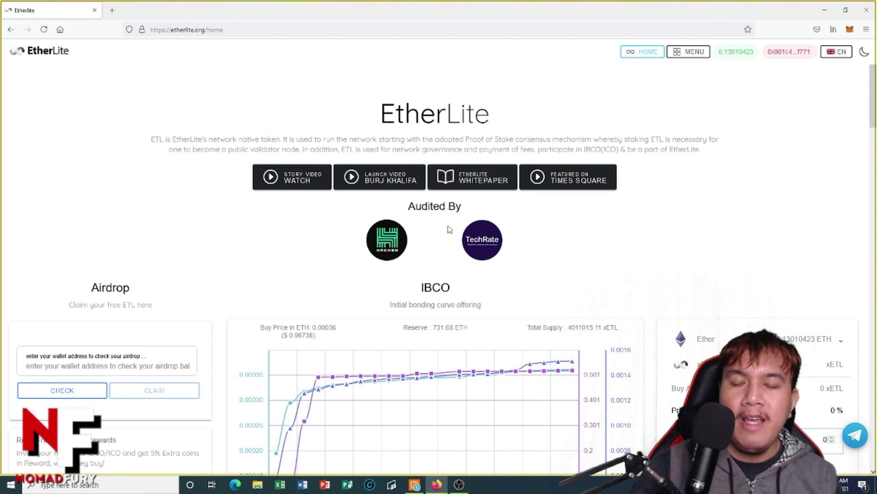
scroll(441, 220, "down", 3)
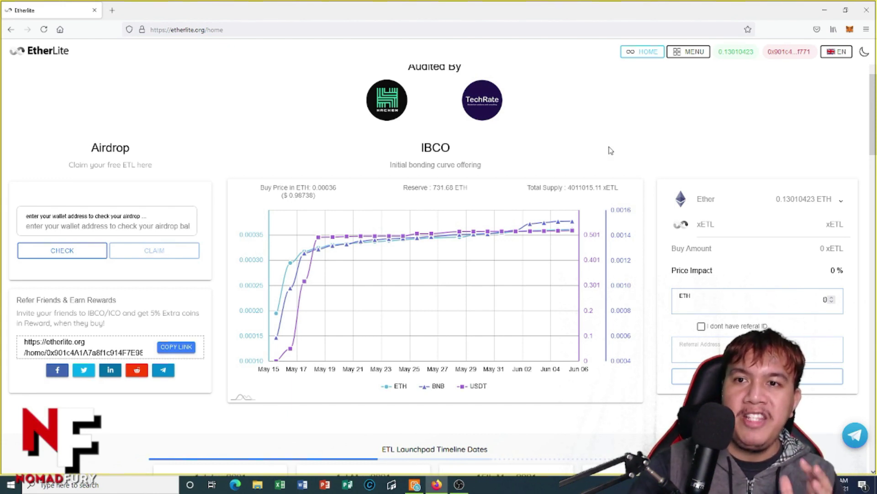
scroll(658, 270, "down", 5)
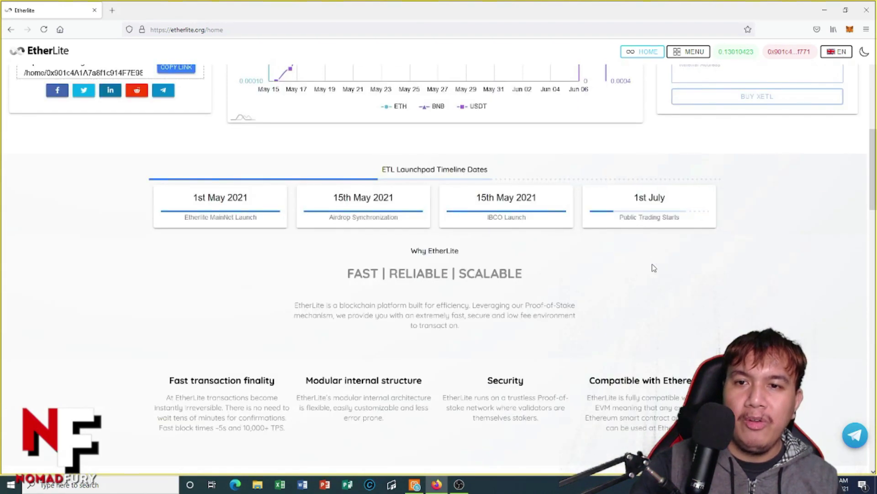
scroll(651, 264, "down", 2)
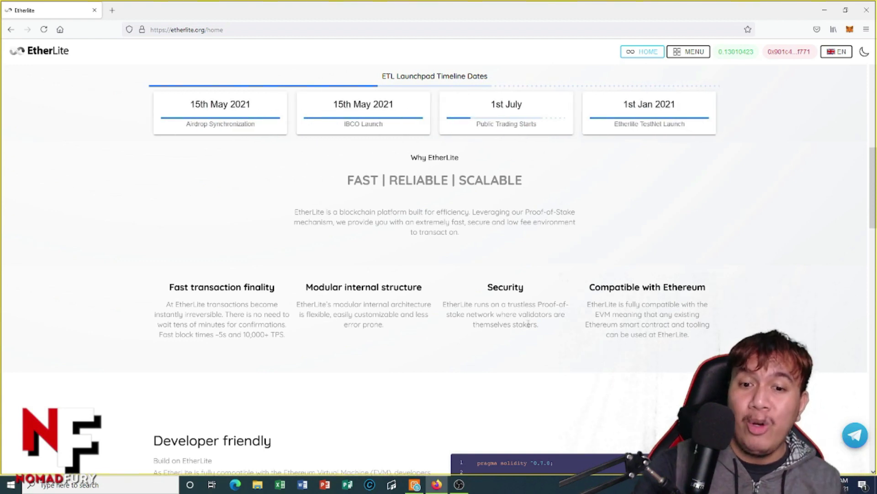
scroll(528, 323, "down", 6)
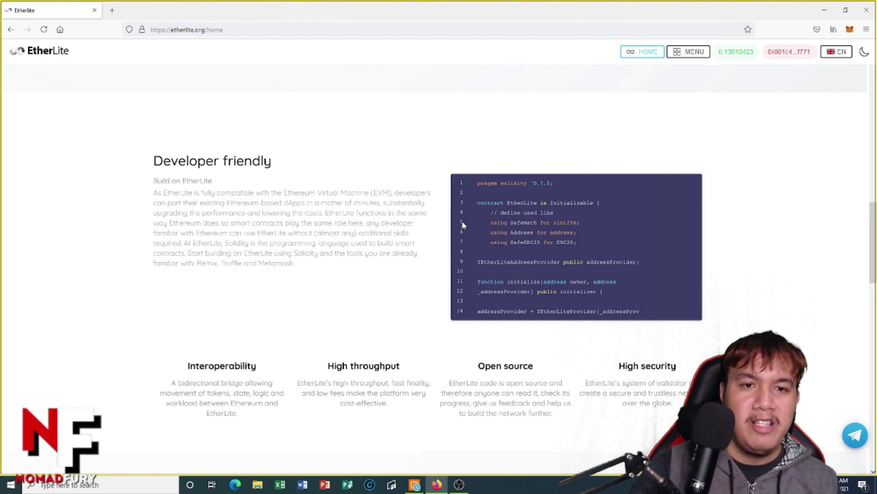
scroll(789, 206, "down", 2)
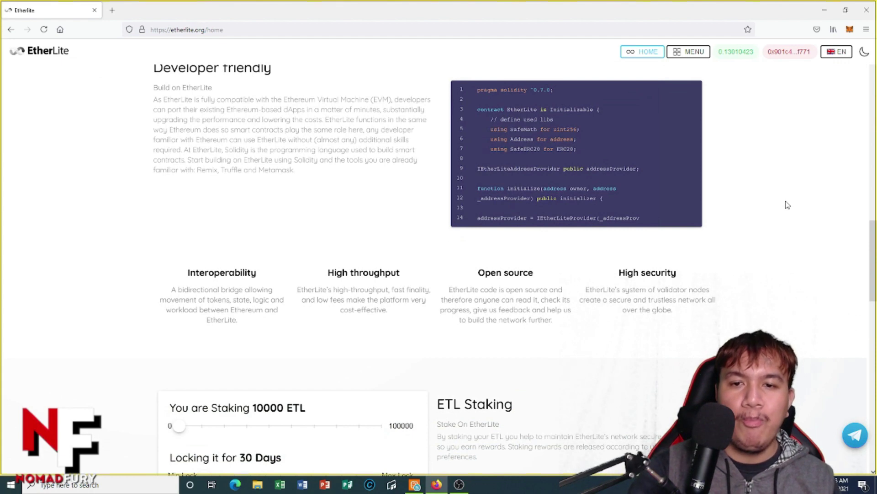
scroll(787, 205, "down", 5)
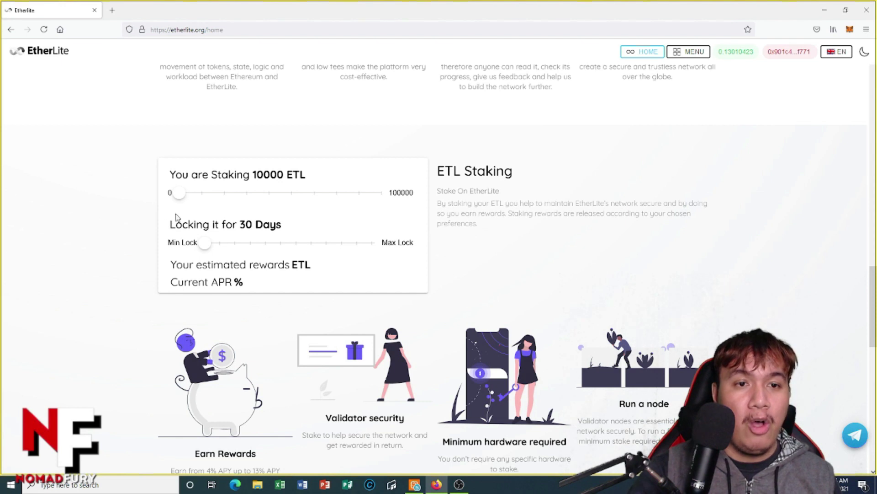
left_click_drag(179, 193, 246, 197)
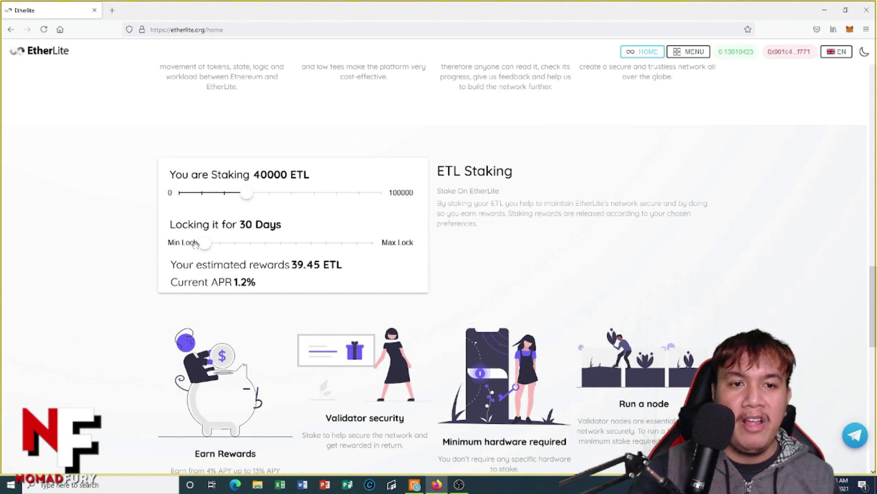
left_click_drag(205, 245, 274, 243)
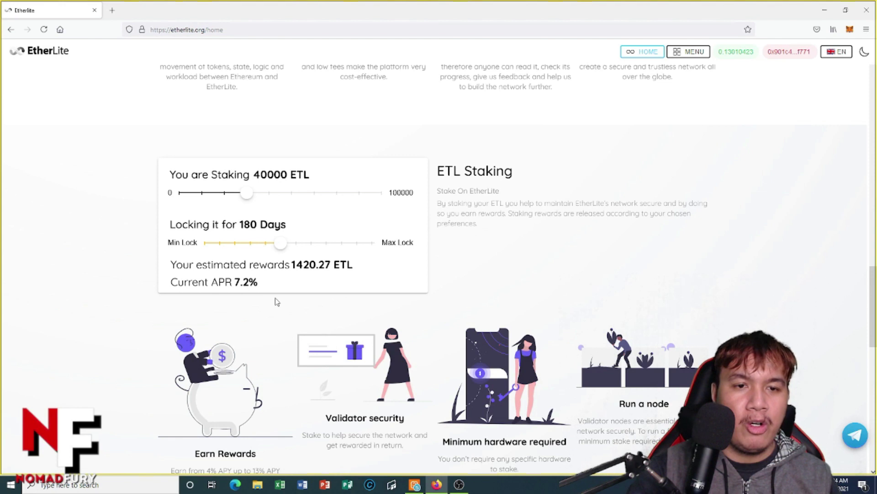
Scroll to the launchpad timeline: IBCO launch 15th May 2021, public trading 1st July
scroll(480, 258, "down", 5)
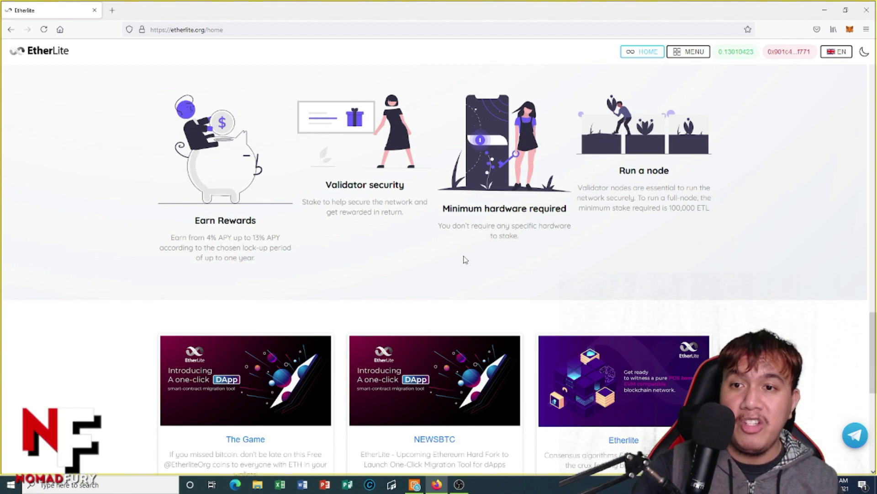
scroll(728, 257, "down", 3)
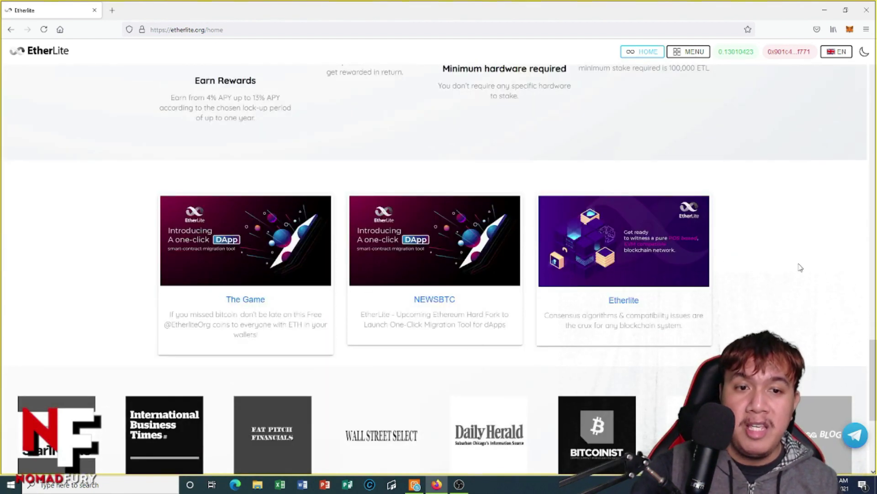
scroll(787, 238, "down", 3)
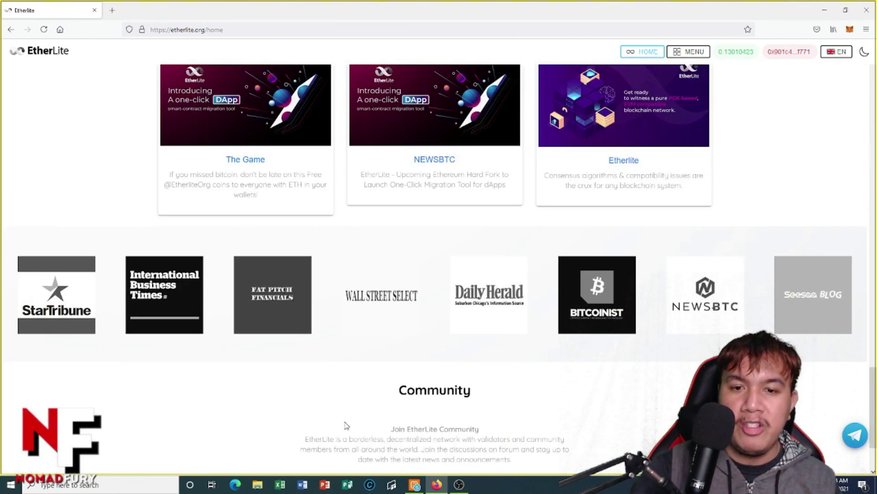
scroll(346, 425, "up", 10)
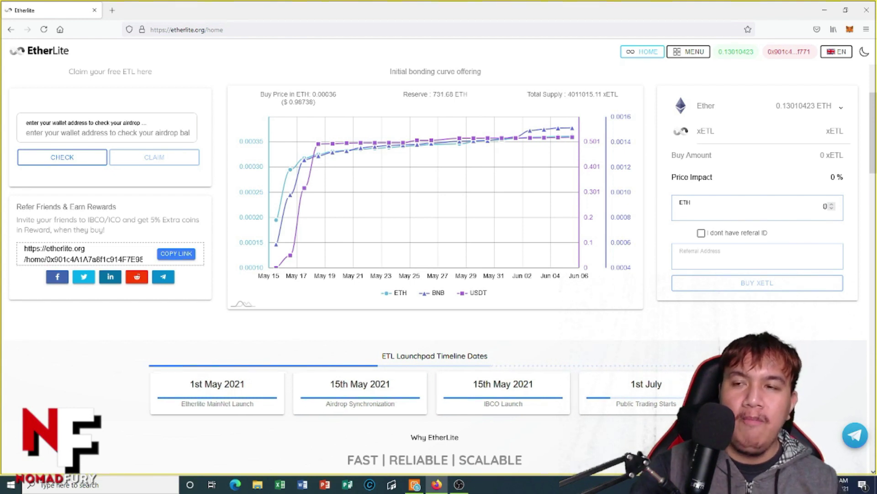
left_click(850, 30)
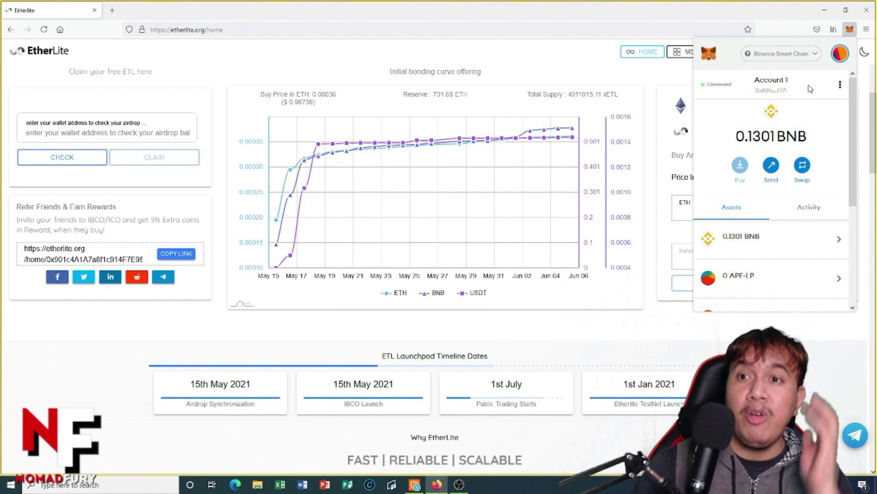
left_click(815, 55)
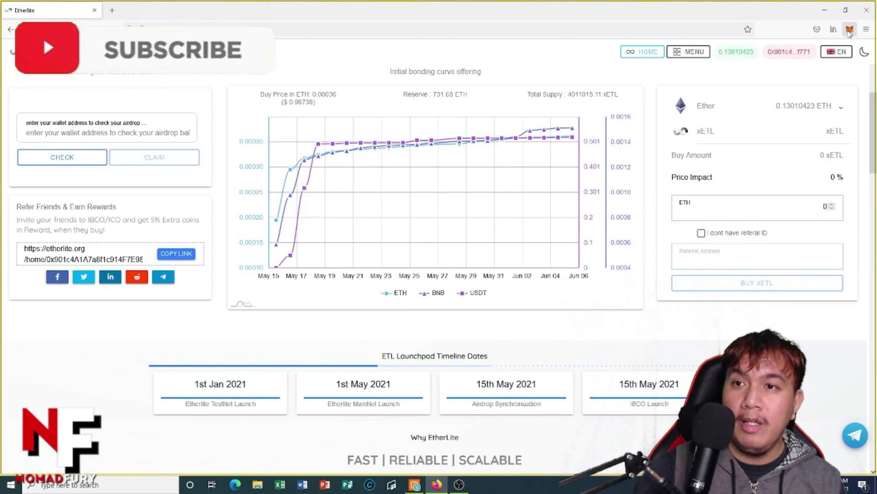
key("Escape")
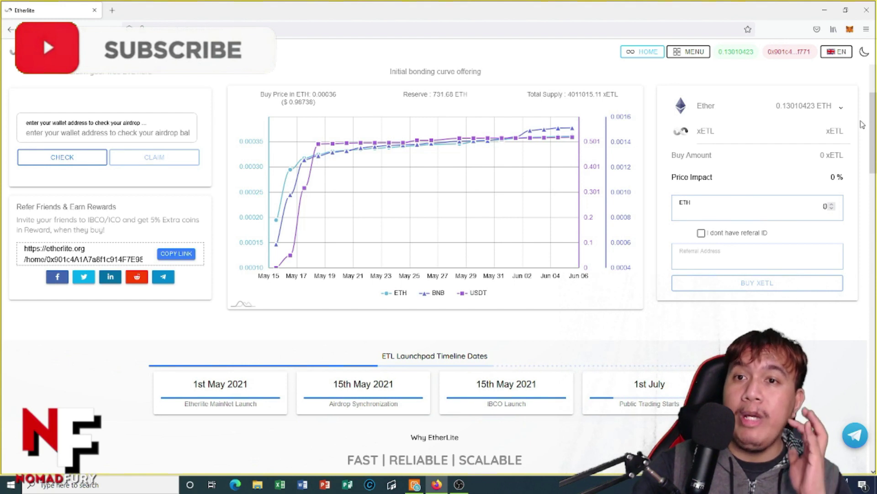
Order 77.82173 xETL paying 0.12 BNB, marked as having no referral ID
left_click(830, 106)
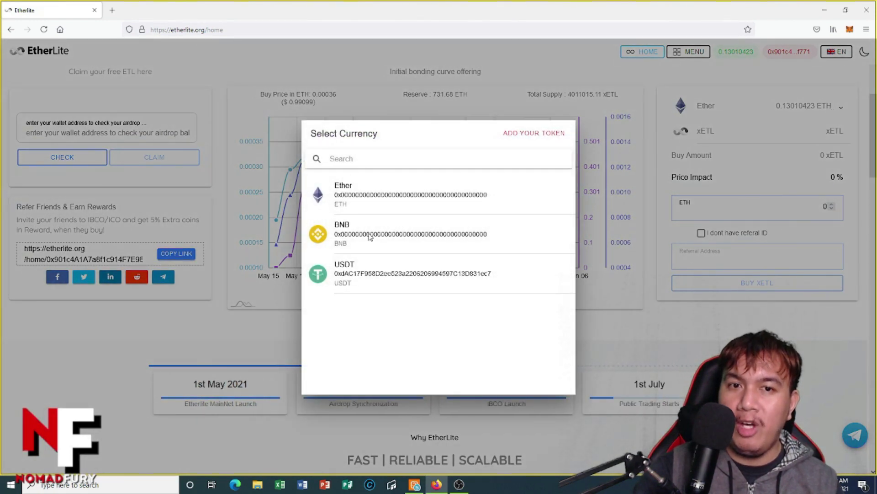
left_click(370, 237)
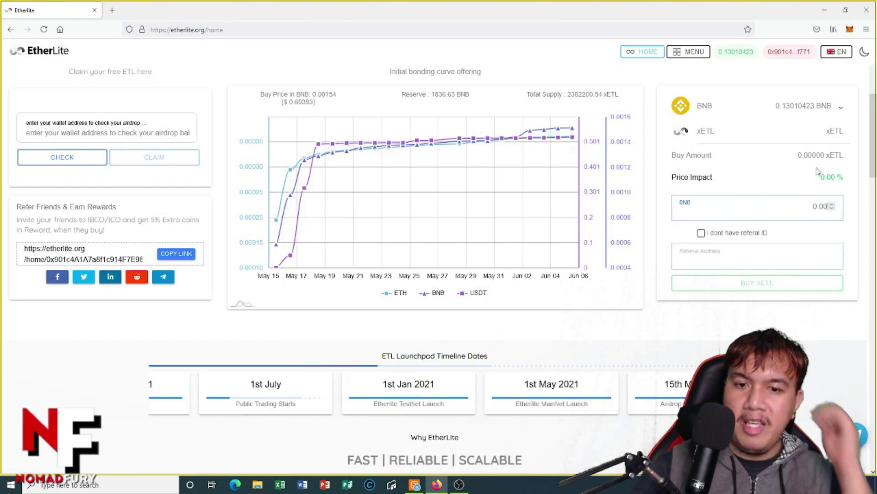
type("0.12")
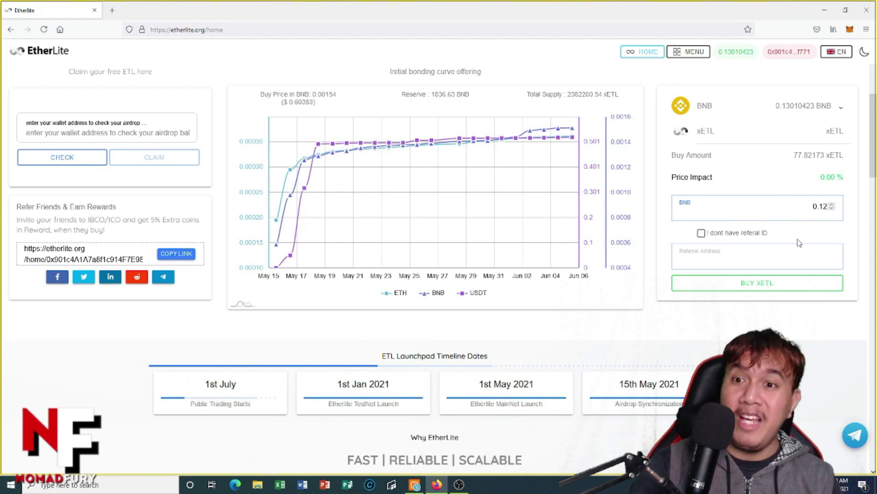
left_click(700, 233)
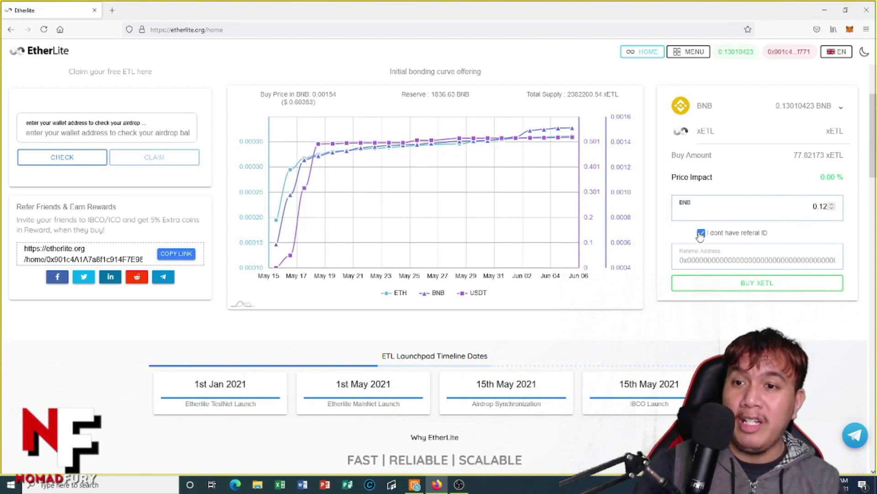
left_click(756, 284)
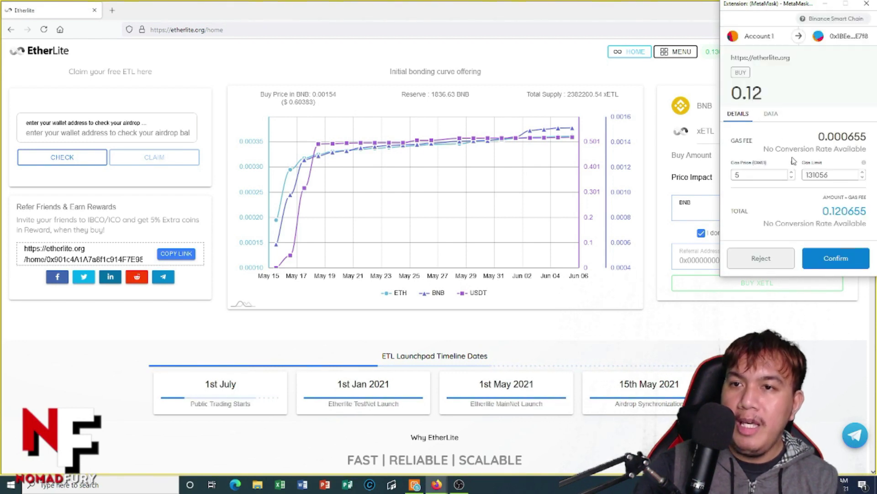
Confirm the 0.12 BNB transaction in the MetaMask popup
left_click(834, 258)
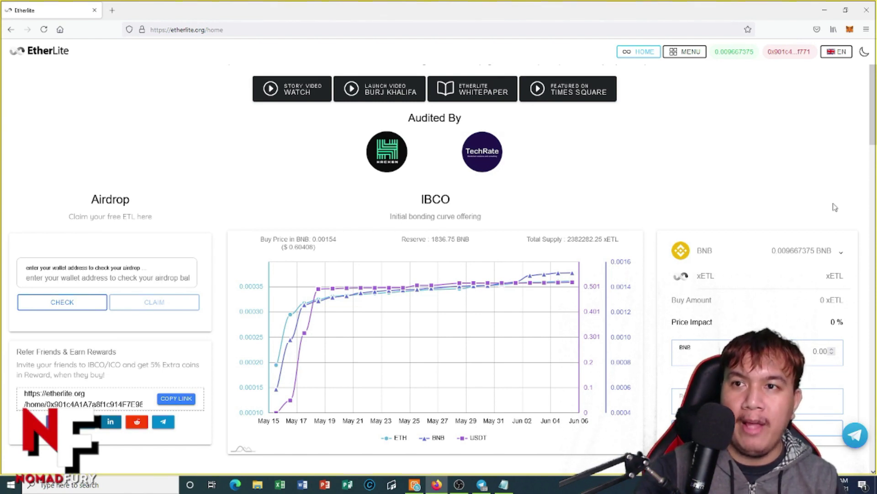
Open MetaMask's network list and start adding a Custom RPC network
left_click(850, 30)
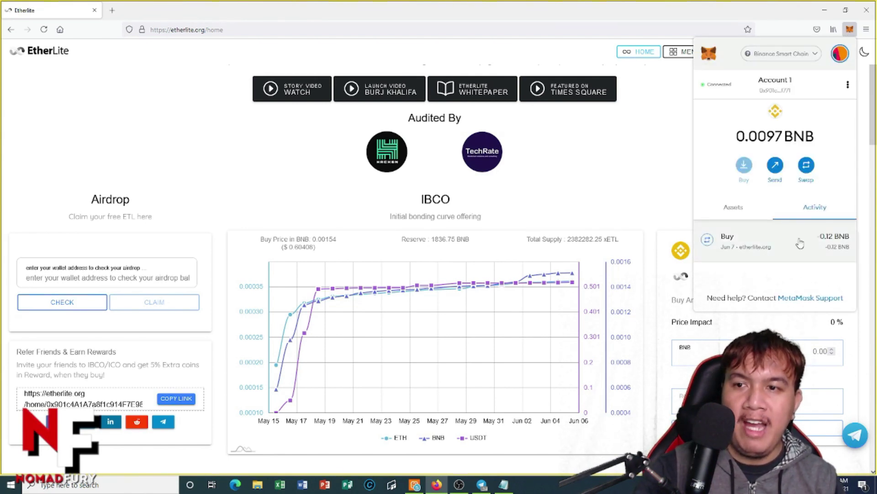
left_click(741, 209)
left_click(784, 57)
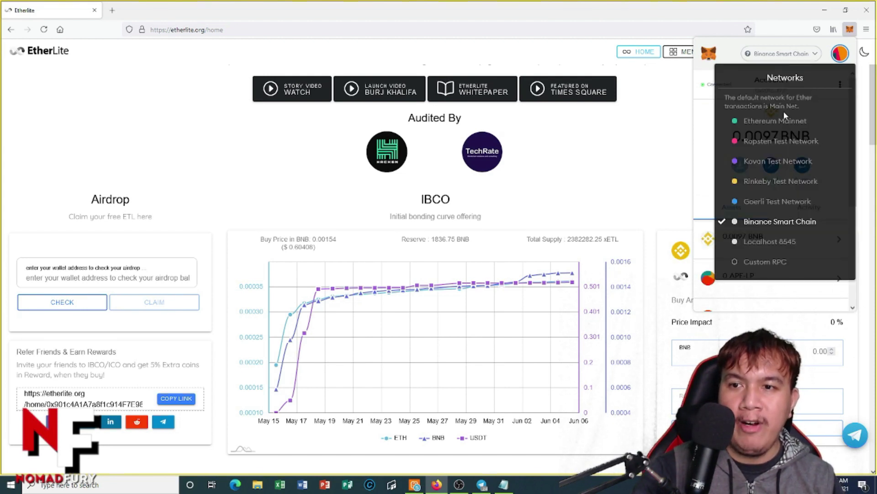
left_click(753, 264)
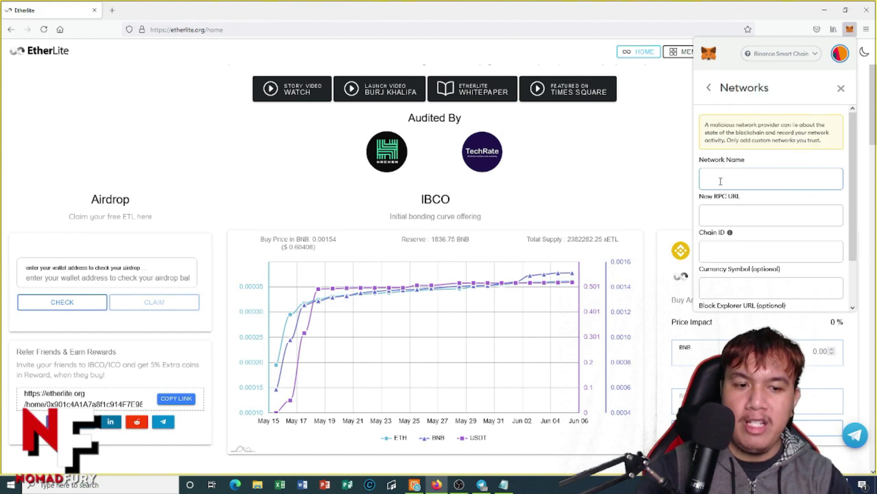
type("EtherLite Main Network")
left_click(714, 209)
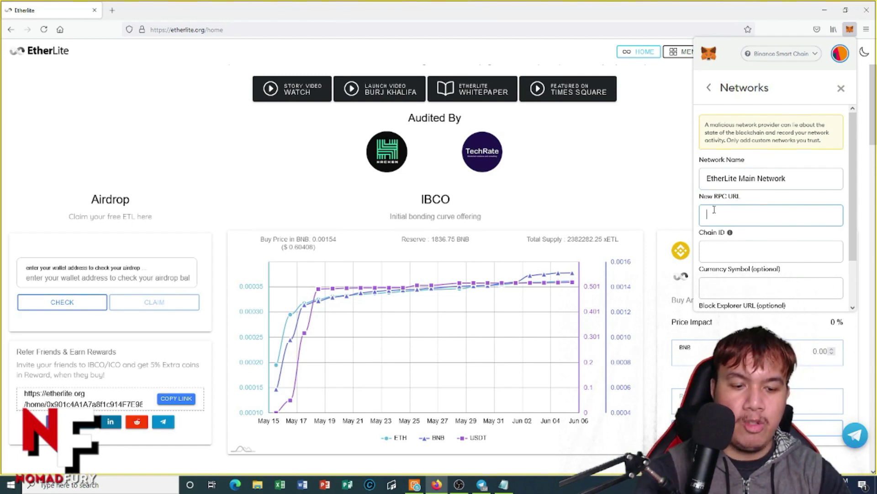
type("https://rpc.etherlite.org")
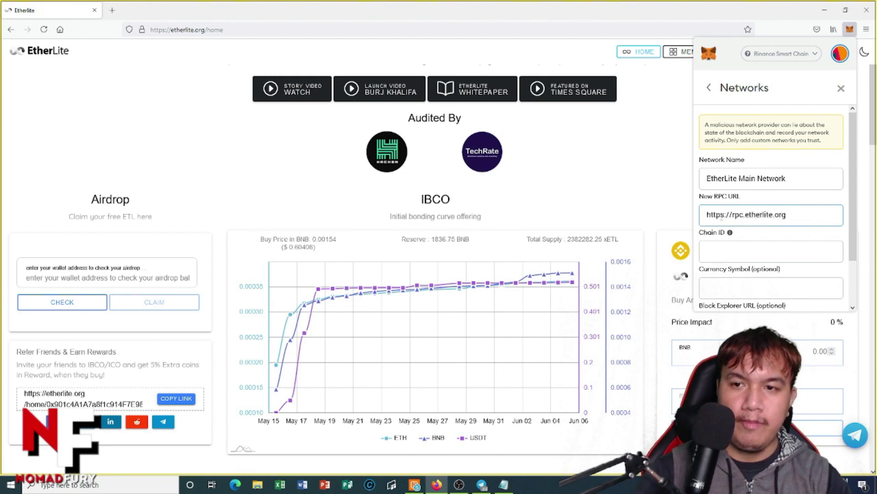
left_click(721, 256)
type("111")
left_click(719, 287)
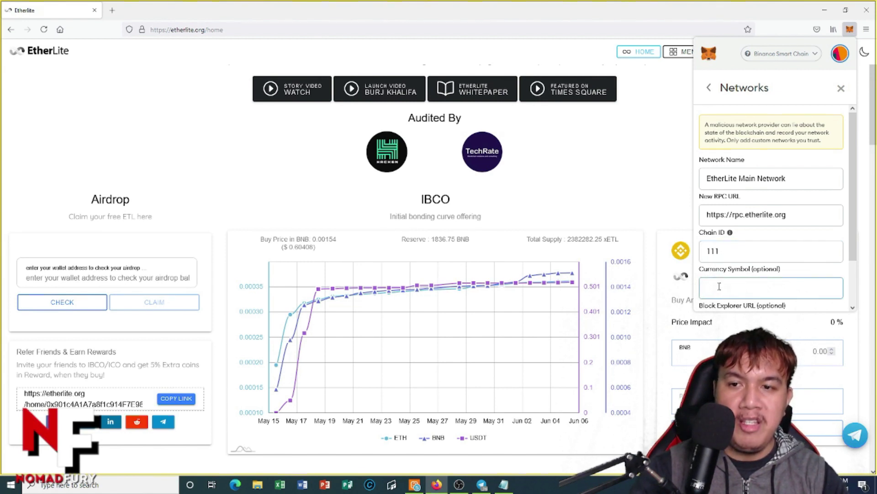
type("ETL")
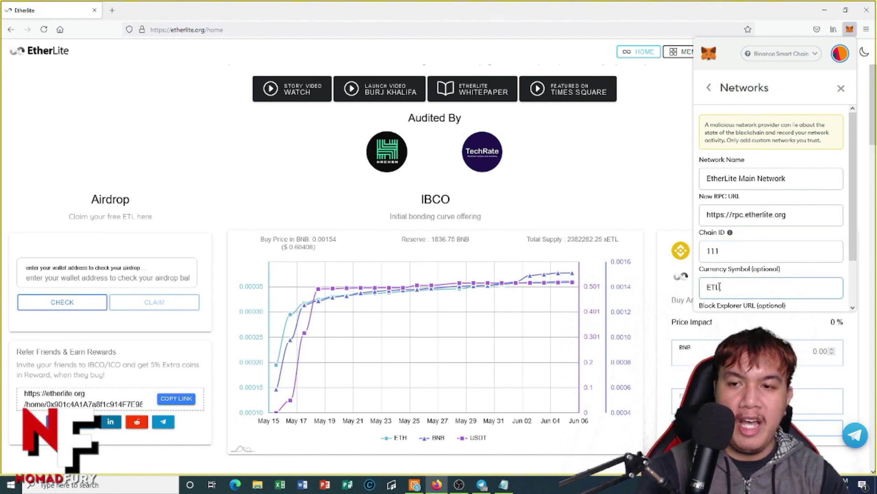
scroll(720, 286, "down", 2)
left_click(723, 270)
type("http")
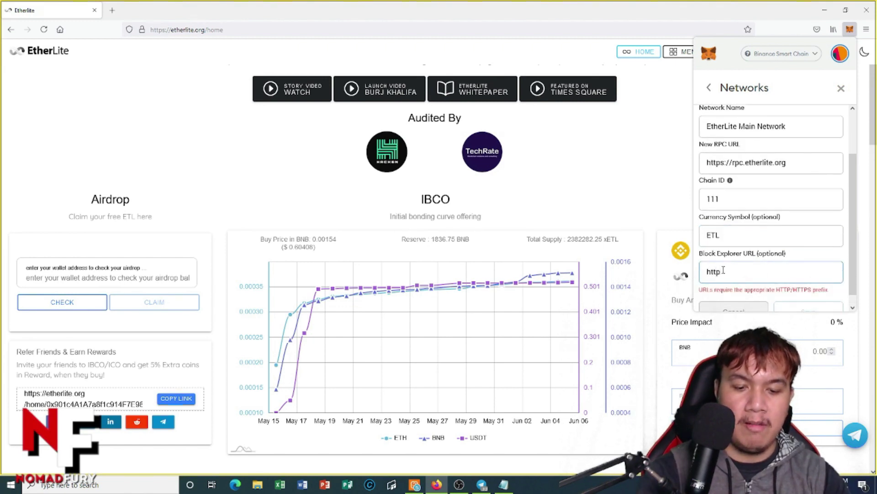
type("s://explo")
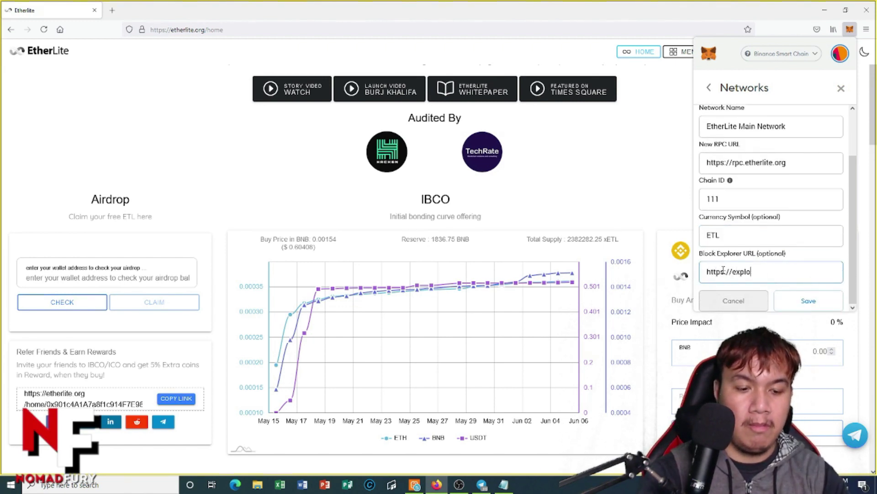
type("rer.etherlite")
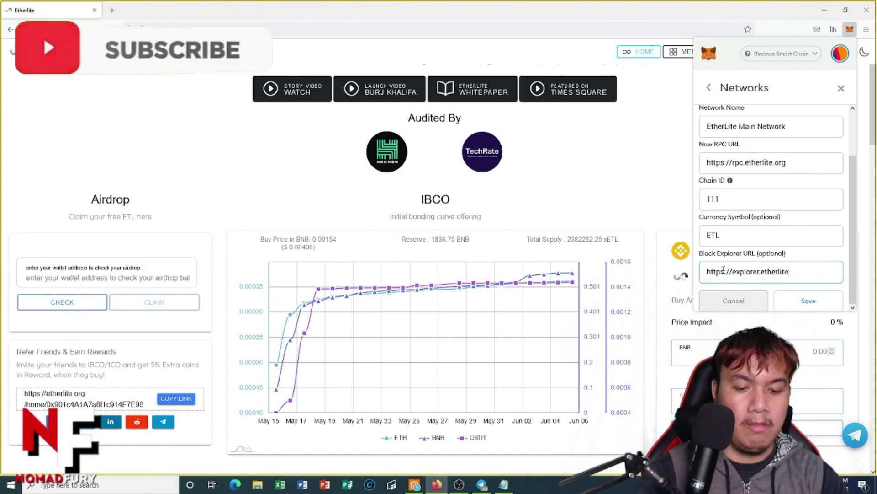
type(".org")
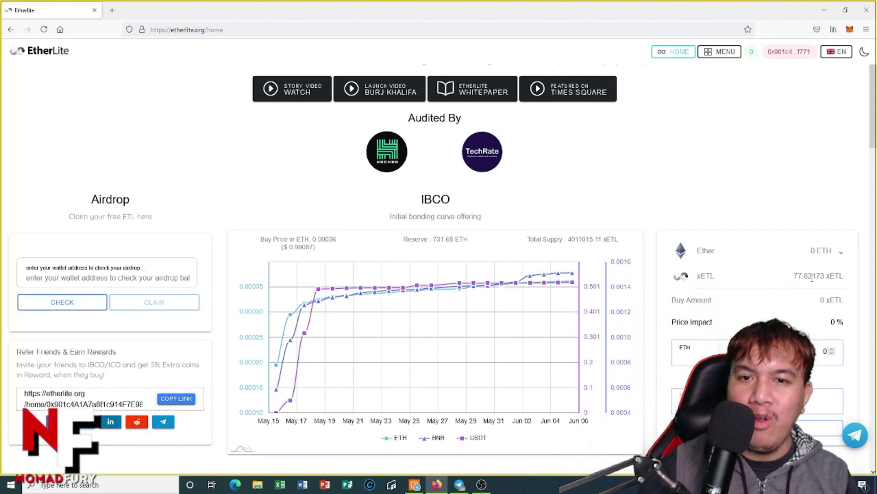
Add the xETL custom token from its pasted contract address, showing 77.821 xETL
left_click(850, 28)
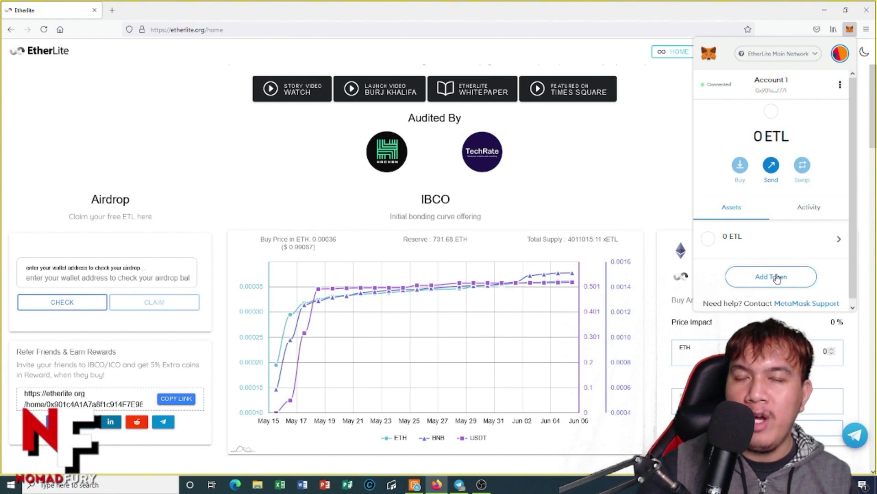
left_click(777, 277)
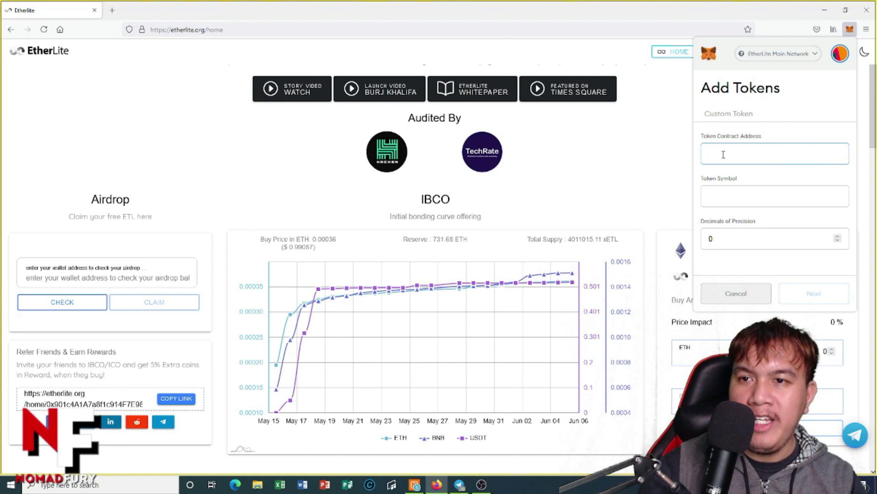
key("ctrl+v")
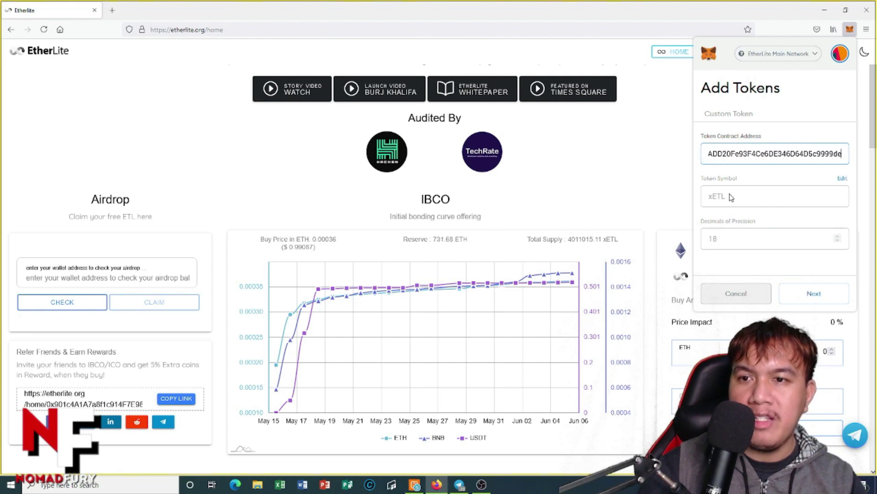
left_click(817, 299)
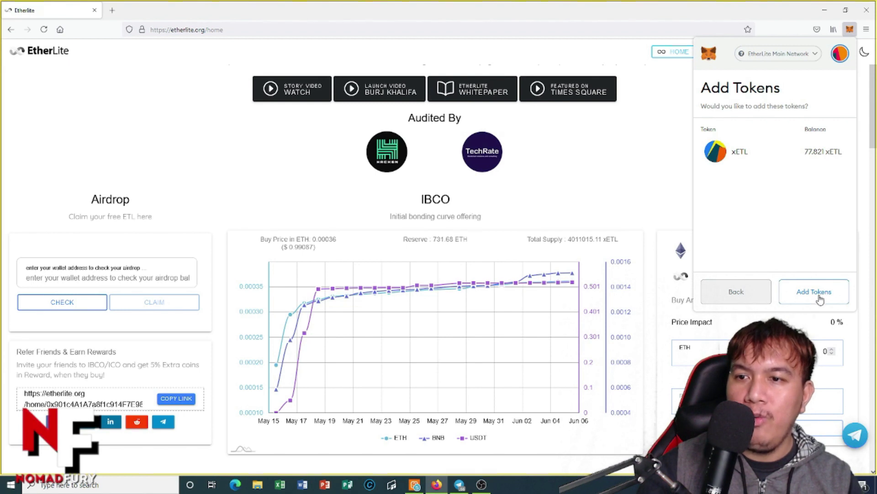
left_click(818, 294)
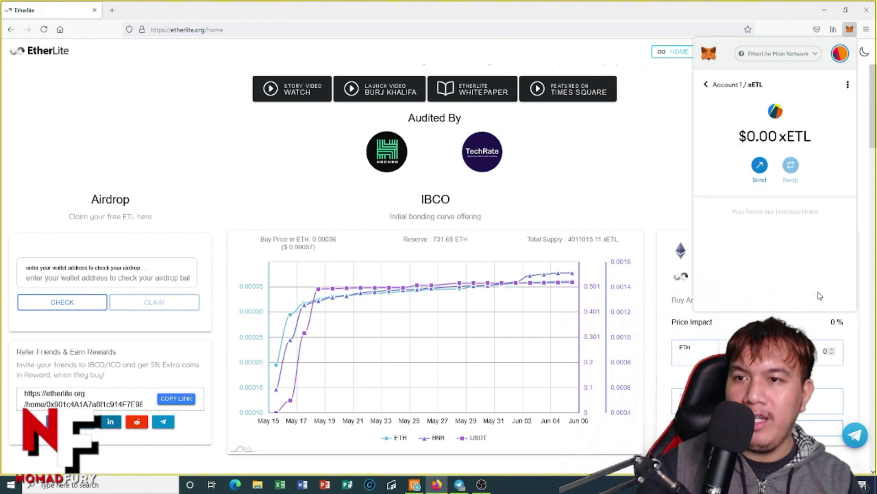
left_click(707, 85)
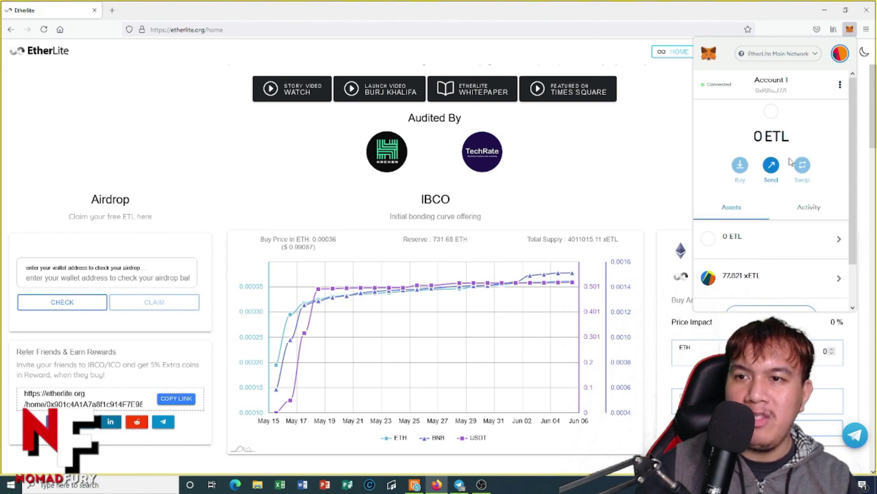
scroll(842, 177, "down", 1)
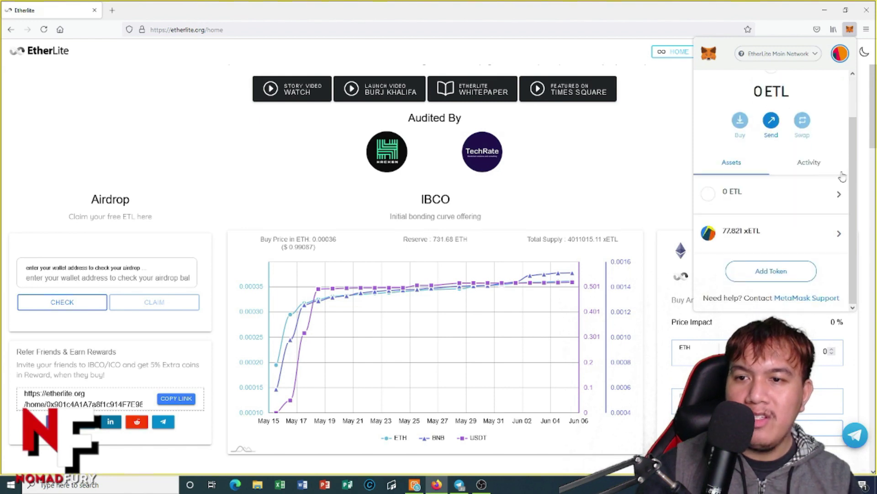
Close and reopen the MetaMask popup over the EtherLite page
left_click(850, 30)
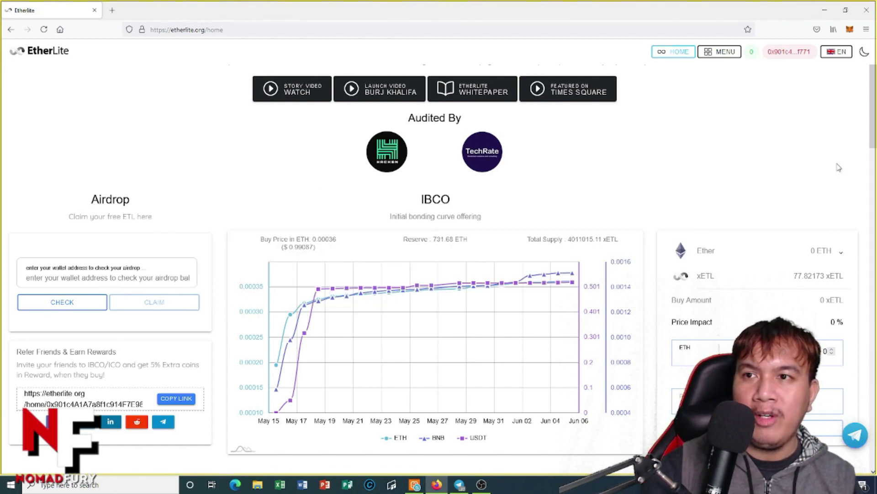
left_click(850, 30)
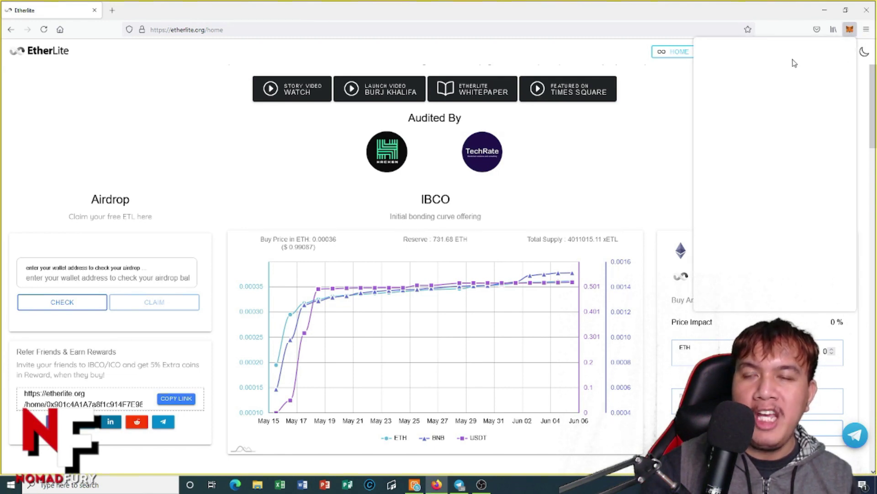